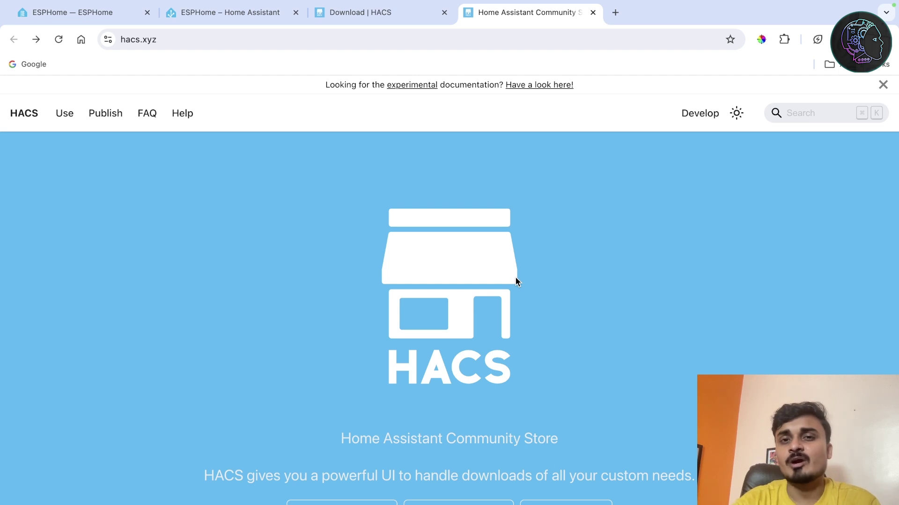
- Open the HACS Download setup page and scroll to the OS/Supervised wget install command
scroll(515, 277, down, 2)
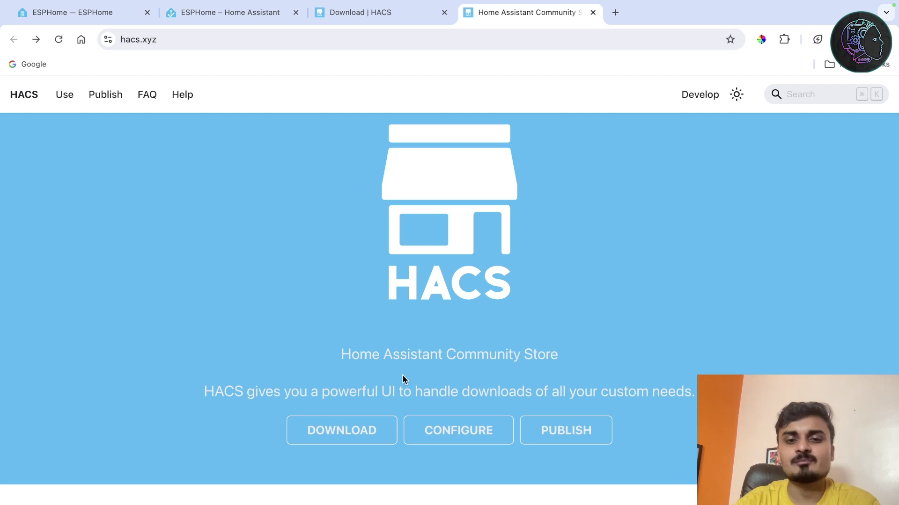
click(364, 445)
click(680, 475)
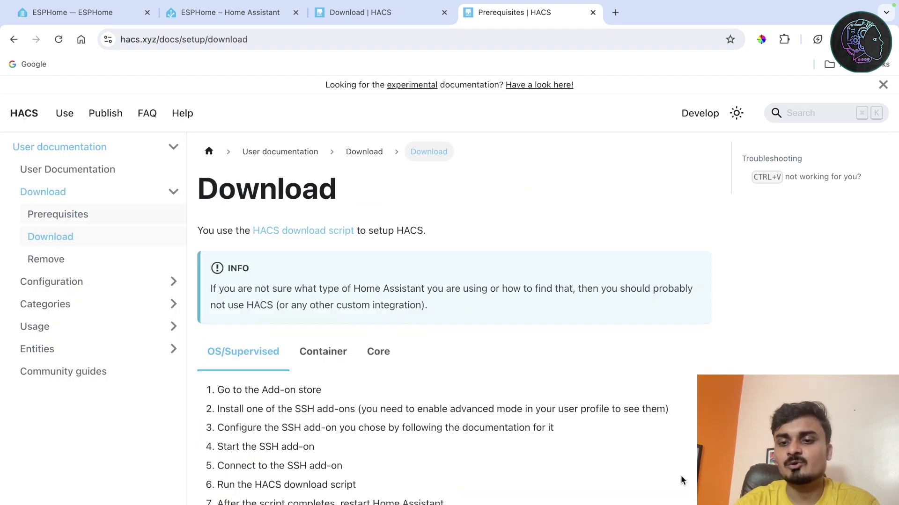
scroll(678, 354, down, 3)
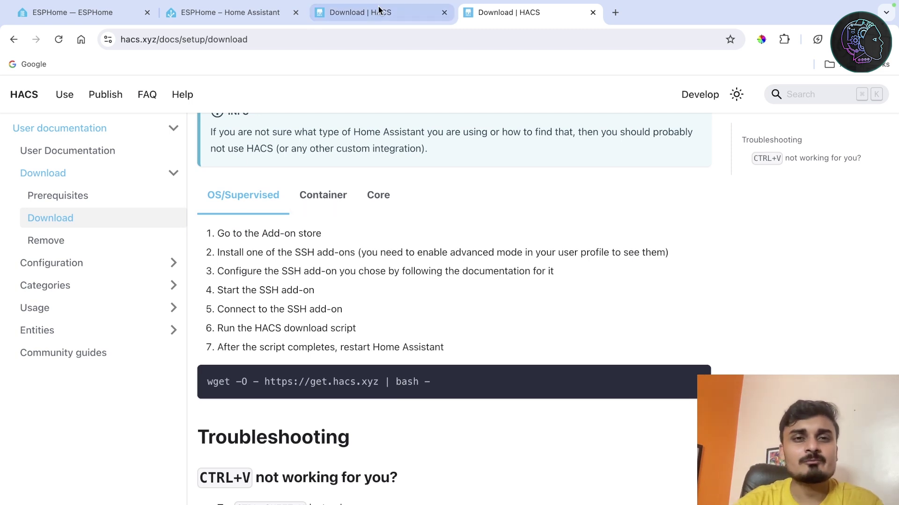
- Back in Home Assistant, go to the Add-ons page under Settings
click(233, 15)
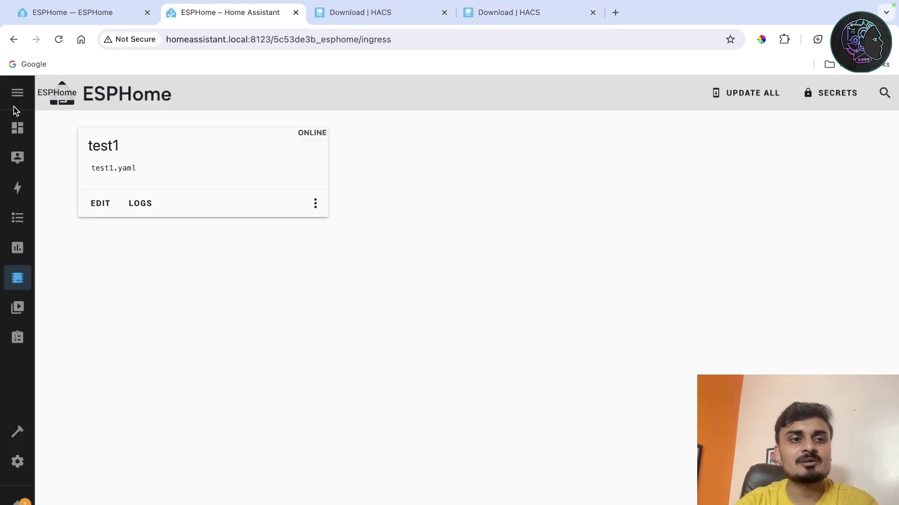
click(17, 94)
click(69, 128)
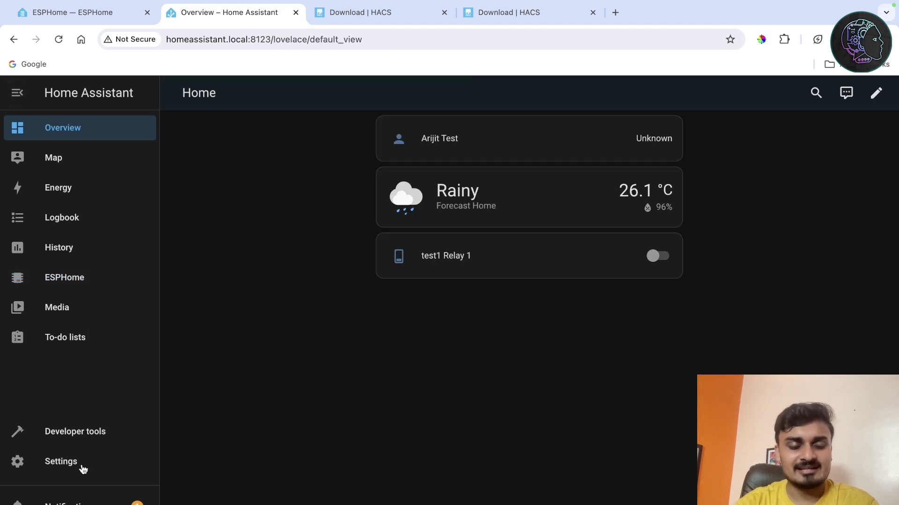
click(61, 462)
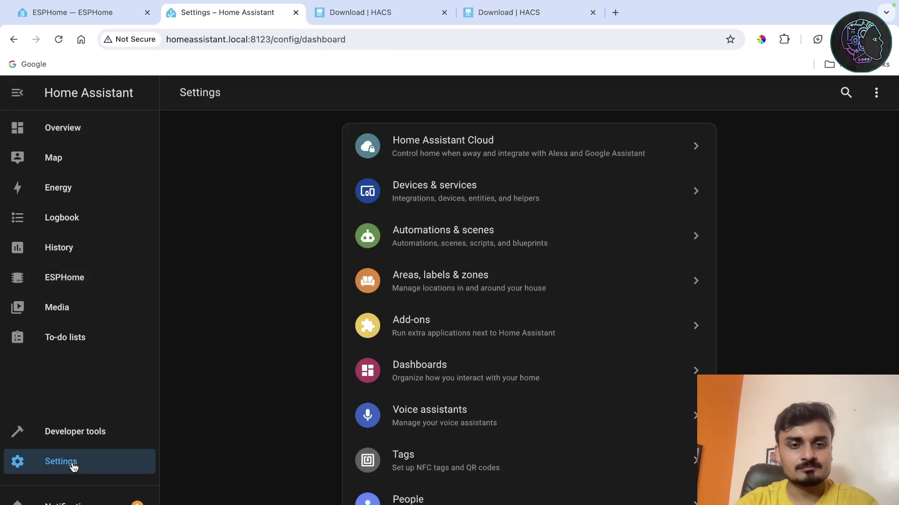
click(467, 330)
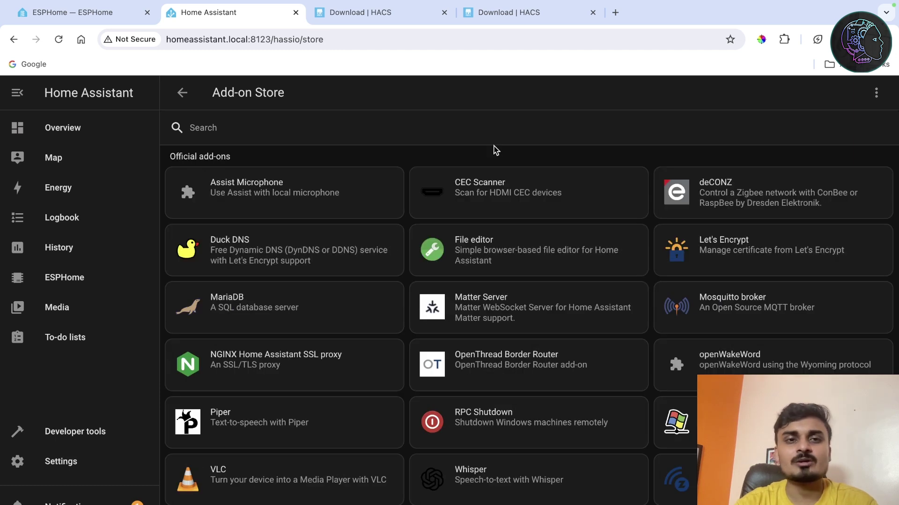
- Search the add-on store for 'ssh' and install Advanced SSH & Web Terminal
click(421, 136)
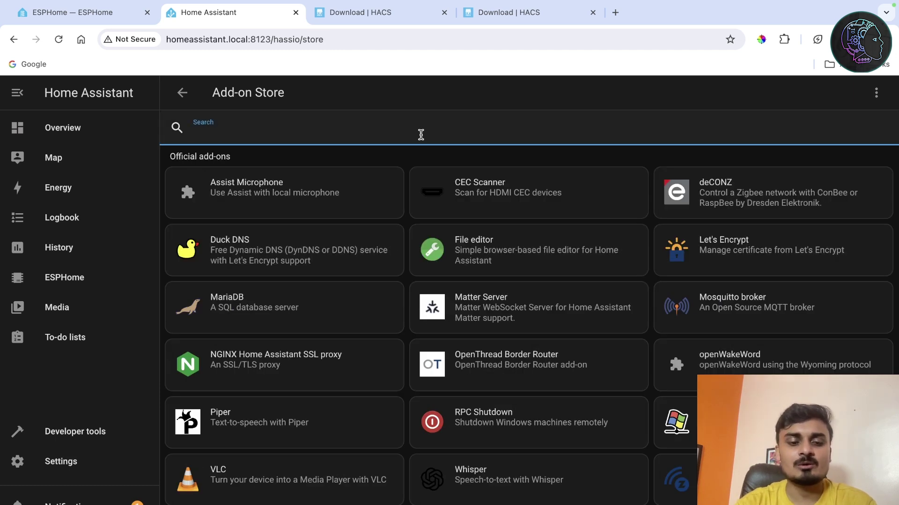
text(ssh)
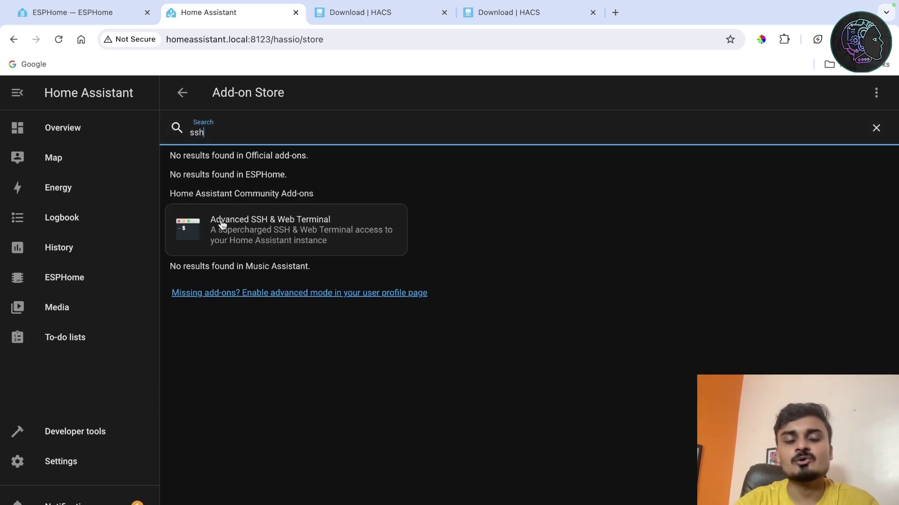
click(311, 232)
click(246, 313)
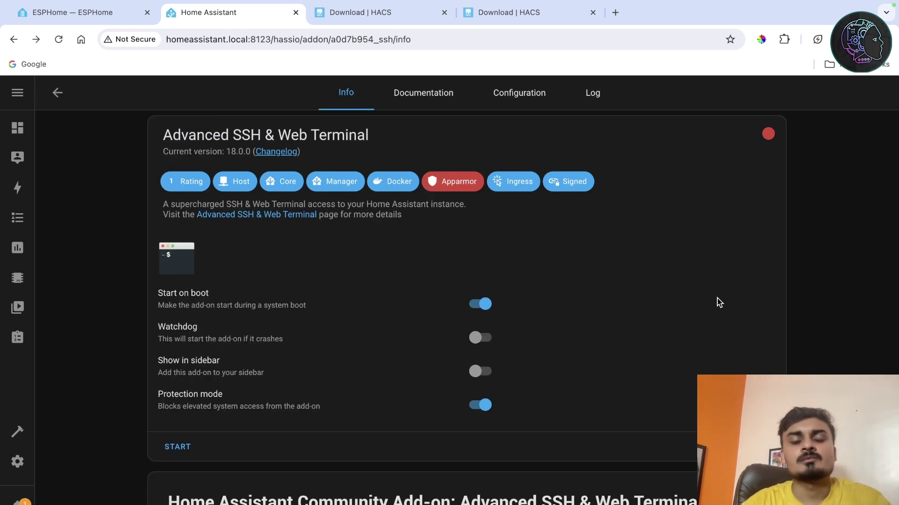
- Enter an SSH password on line 2 of the add-on's configuration, then return to Info
click(519, 104)
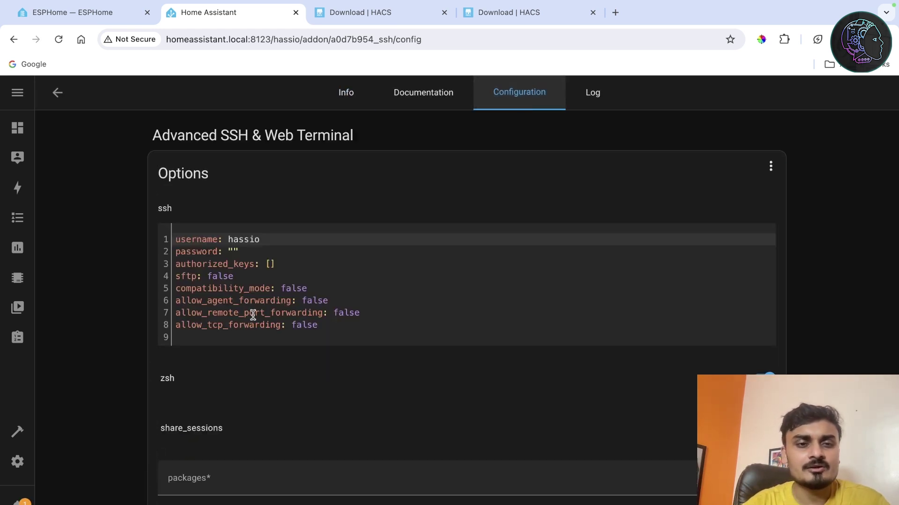
click(232, 253)
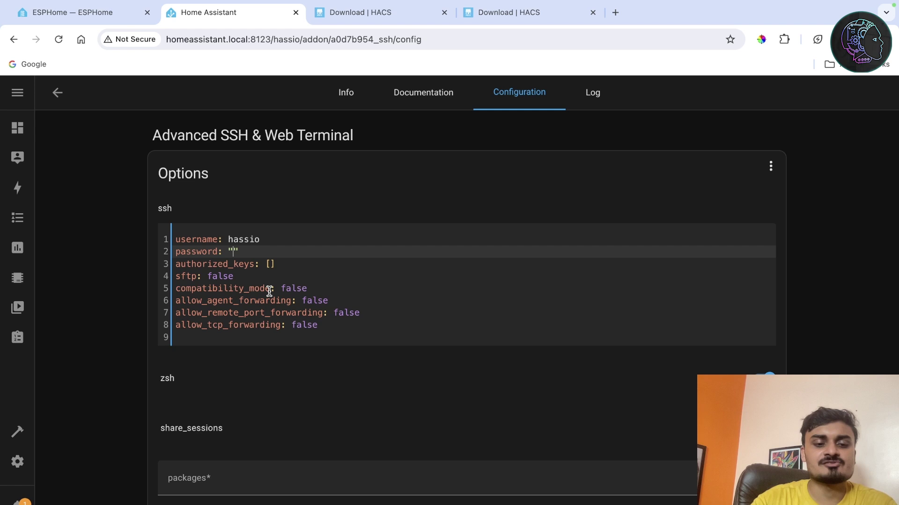
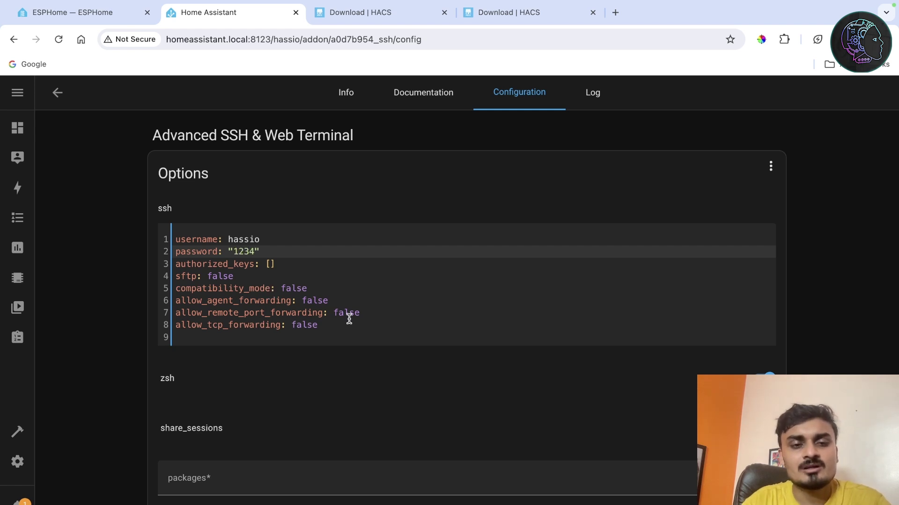
click(352, 323)
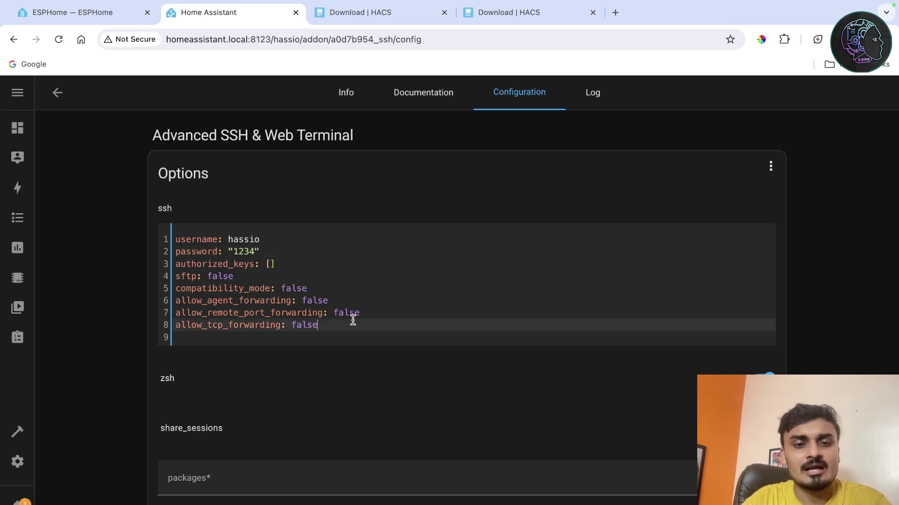
scroll(556, 399, down, 4)
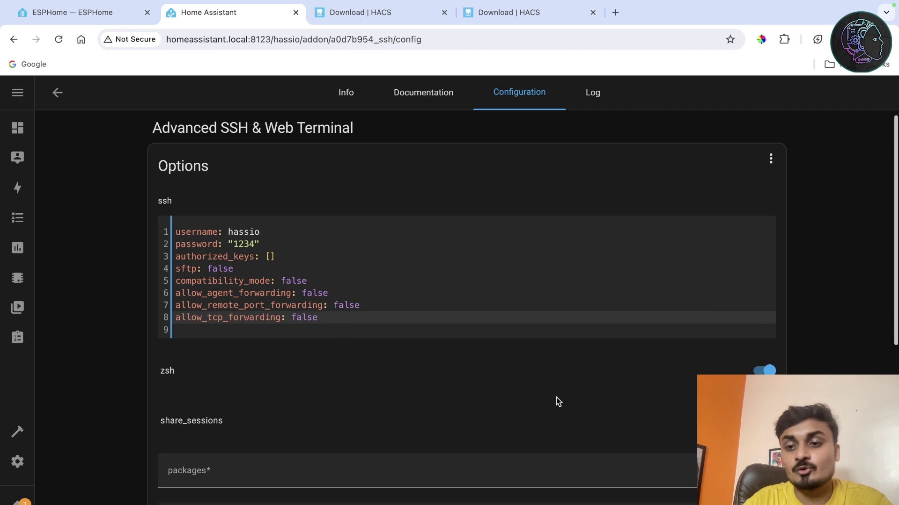
scroll(556, 398, up, 2)
scroll(556, 397, up, 1)
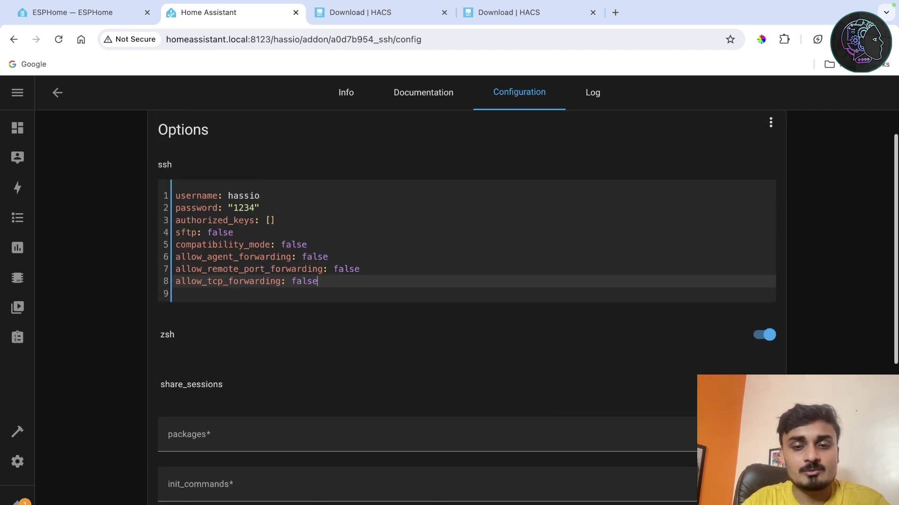
scroll(480, 264, down, 1)
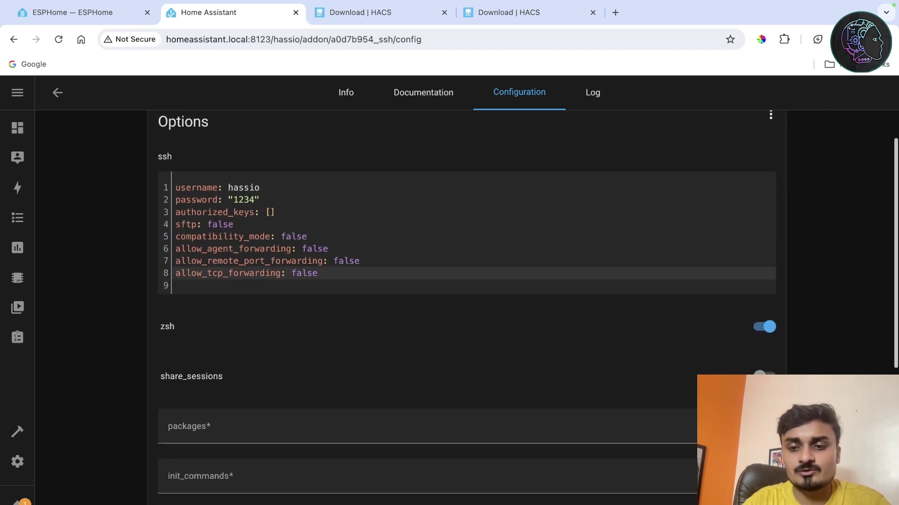
click(360, 95)
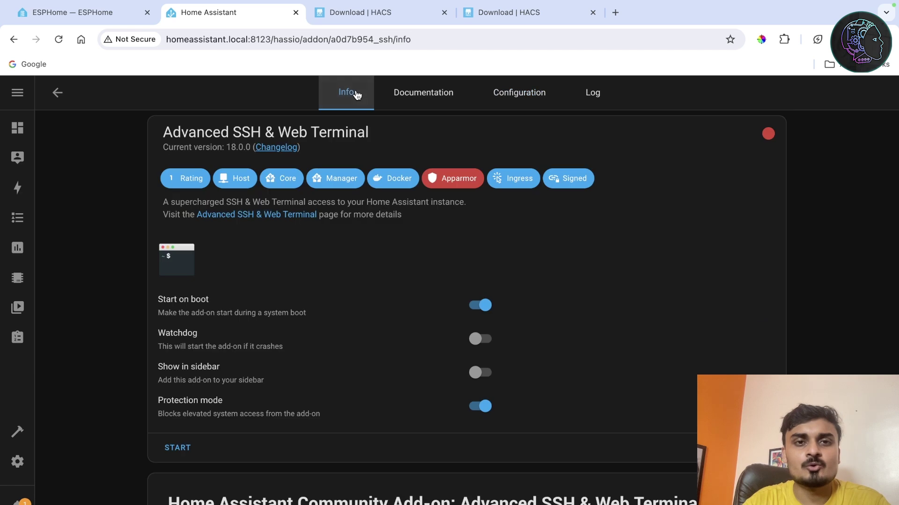
- Start the SSH add-on, open its web terminal, and copy the wget command from the HACS docs
click(178, 448)
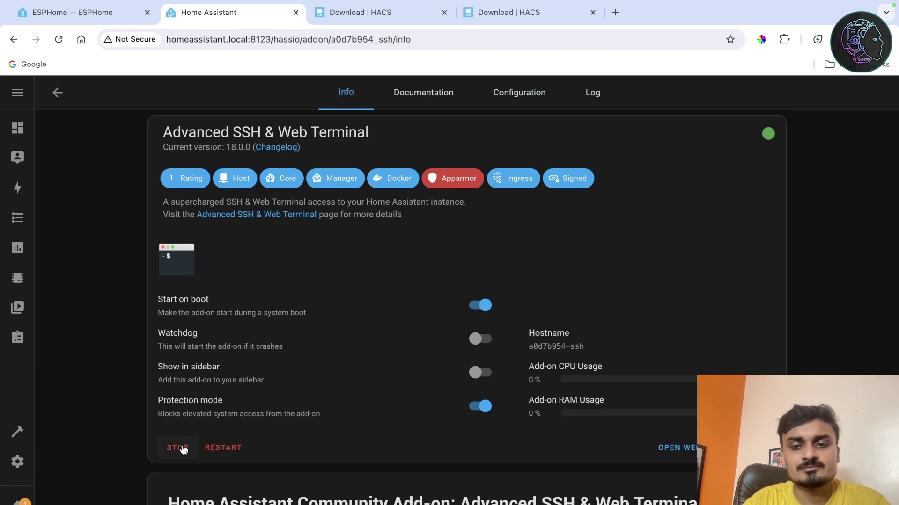
click(681, 450)
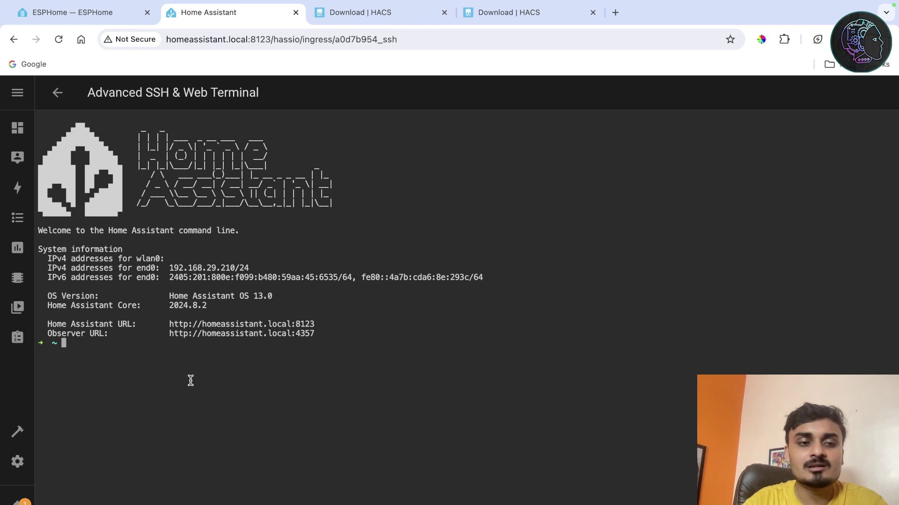
click(507, 14)
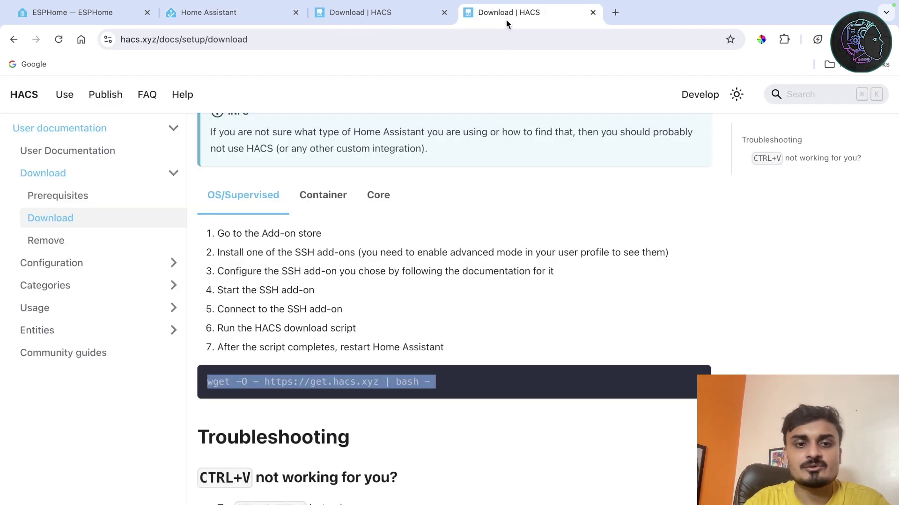
click(378, 388)
triple_click(378, 388)
right_click(378, 388)
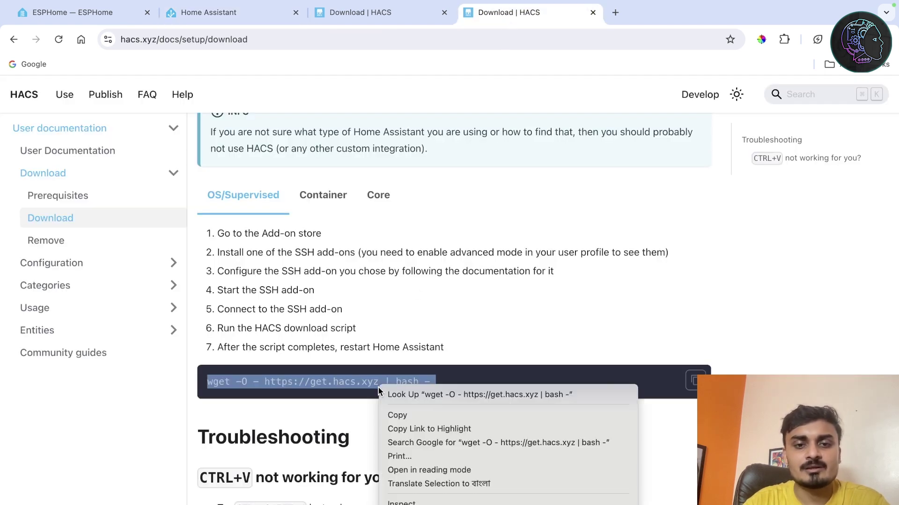
click(417, 414)
- Paste and run the HACS wget download command in the terminal, then go to Settings
click(243, 19)
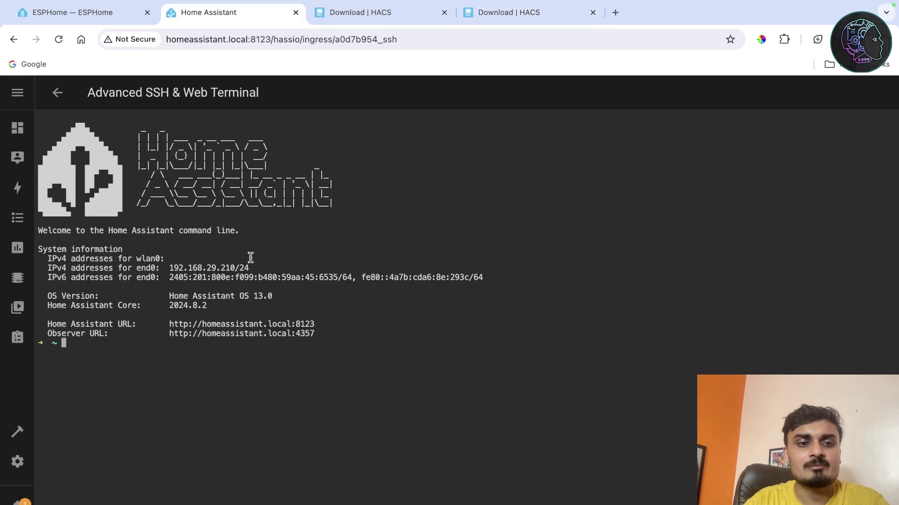
right_click(251, 295)
click(304, 396)
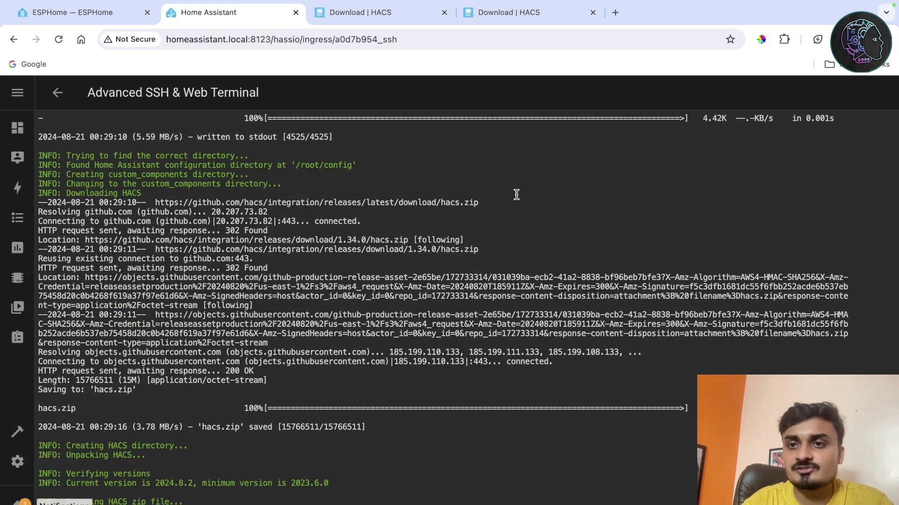
click(17, 462)
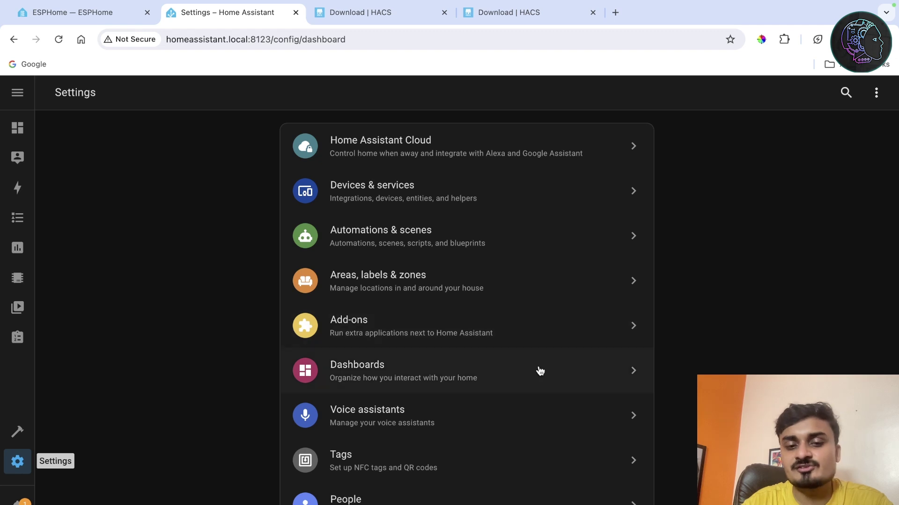
- Restart Home Assistant from the System settings power menu and confirm
scroll(541, 371, down, 2)
click(439, 469)
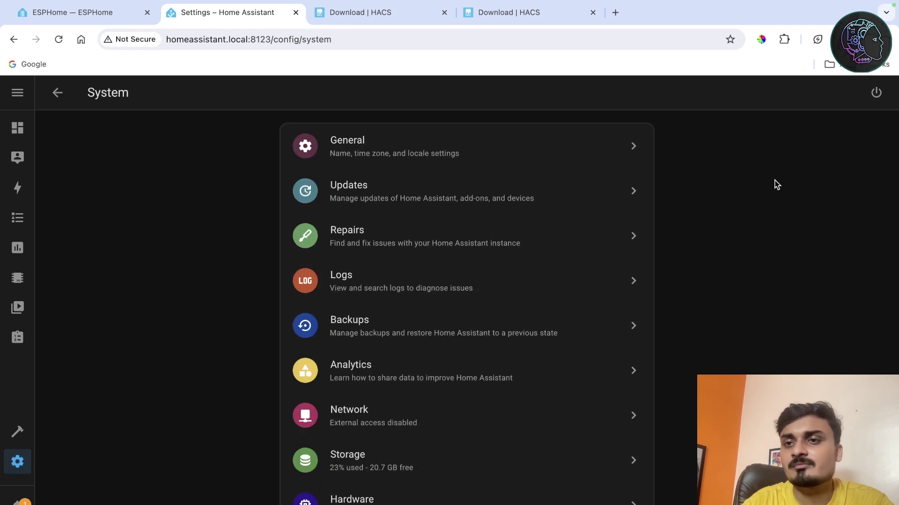
click(878, 98)
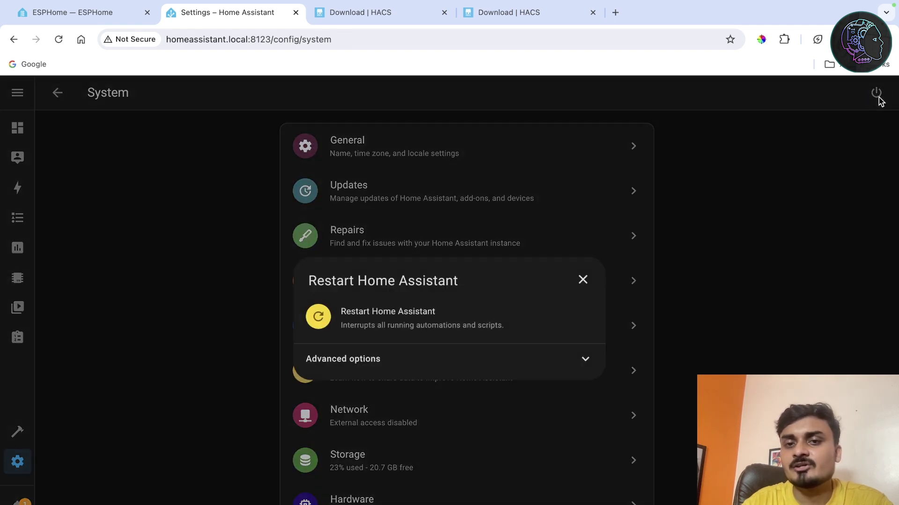
click(375, 334)
click(535, 364)
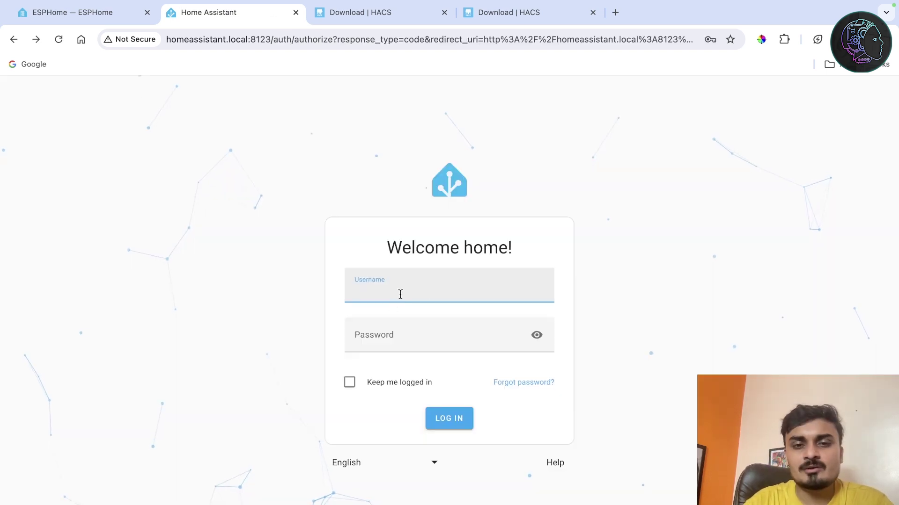
- Log back in to Home Assistant with the saved credentials
click(399, 293)
click(450, 317)
click(447, 421)
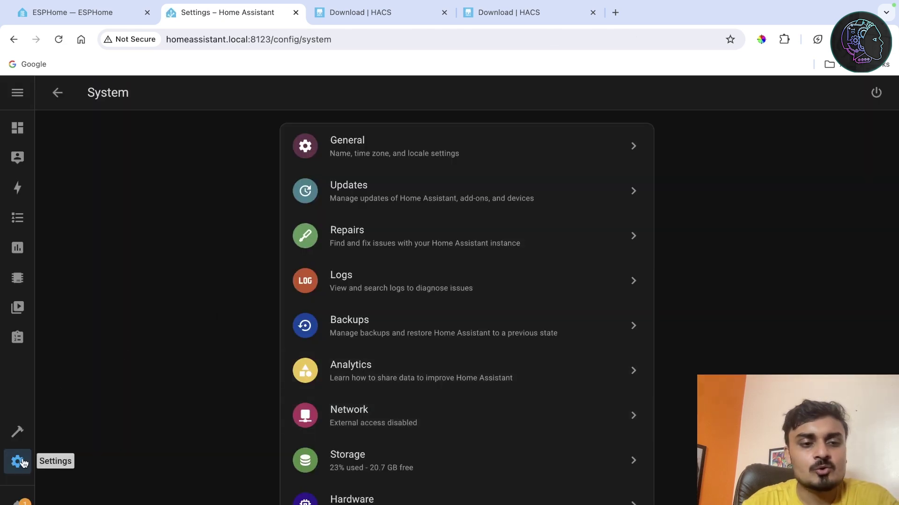
- Start adding the HACS integration from Devices & services
click(19, 462)
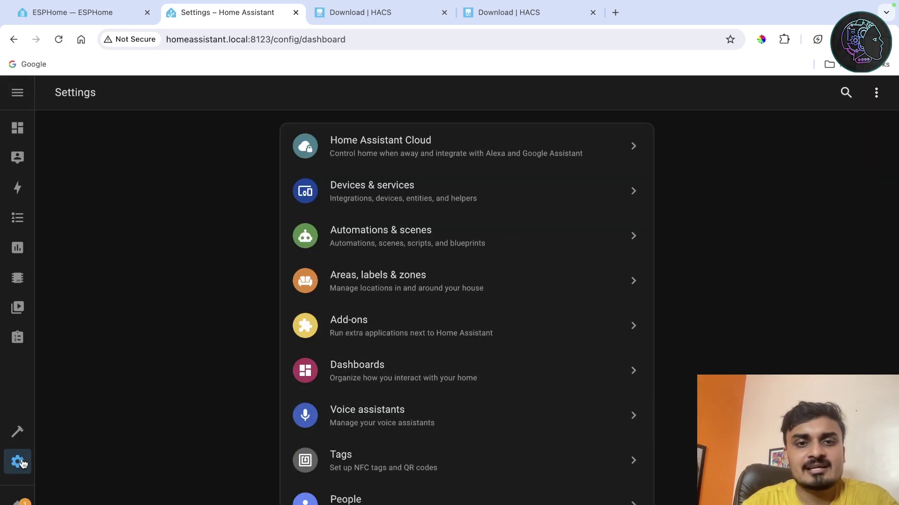
click(416, 189)
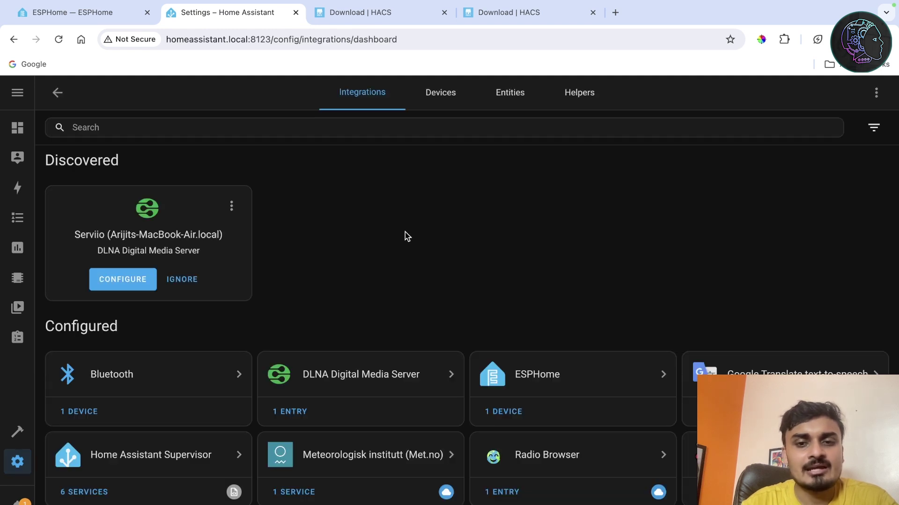
click(843, 487)
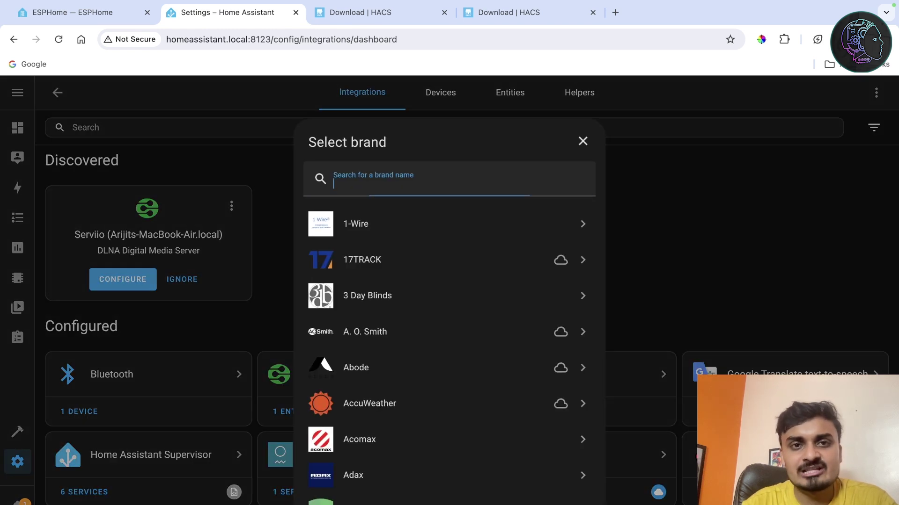
text(hacs)
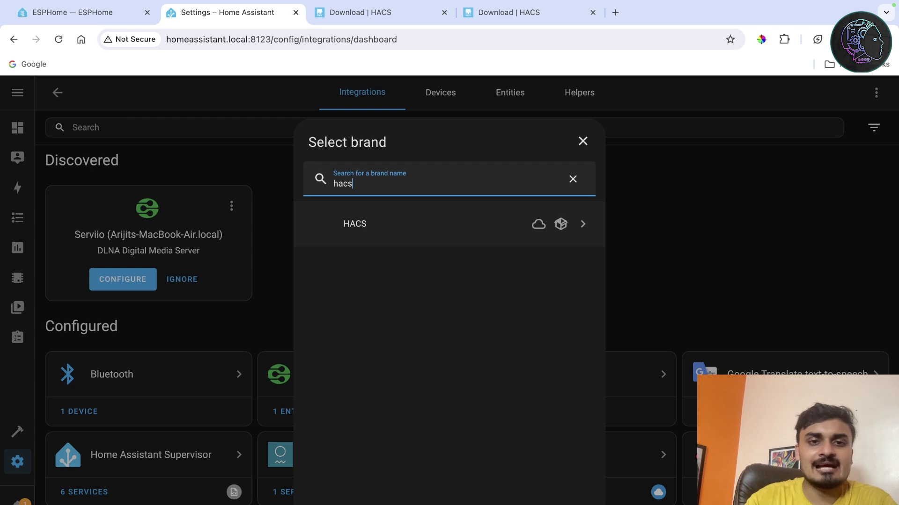
click(382, 227)
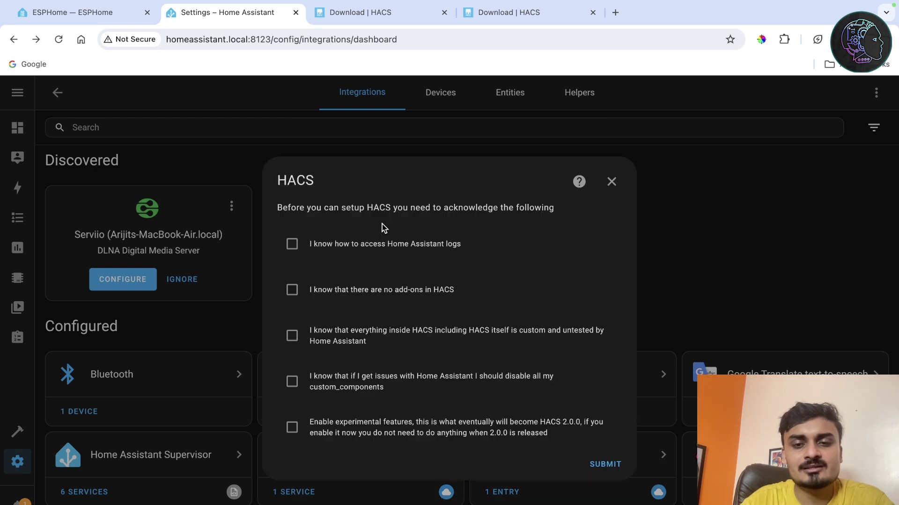
- Tick all five HACS acknowledgements, submit, and follow the github.com/login/device link
click(333, 248)
click(347, 294)
click(346, 337)
click(346, 381)
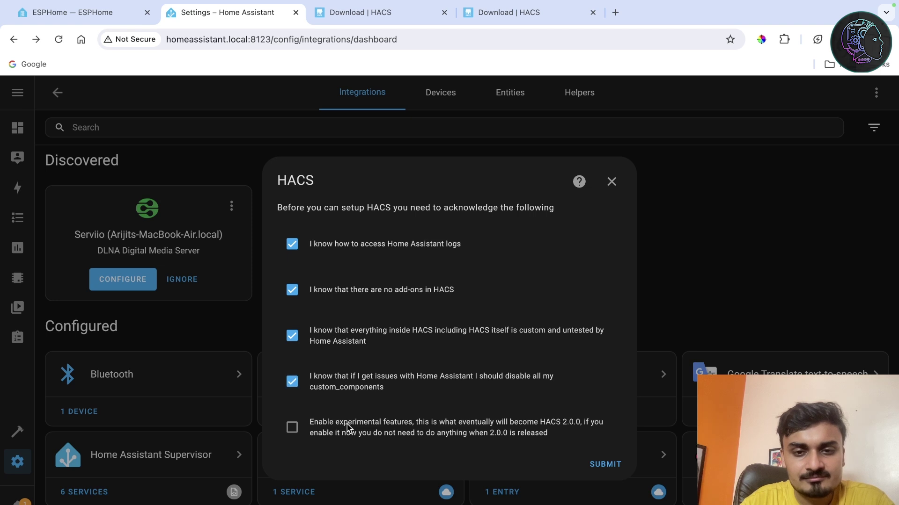
click(348, 428)
click(603, 465)
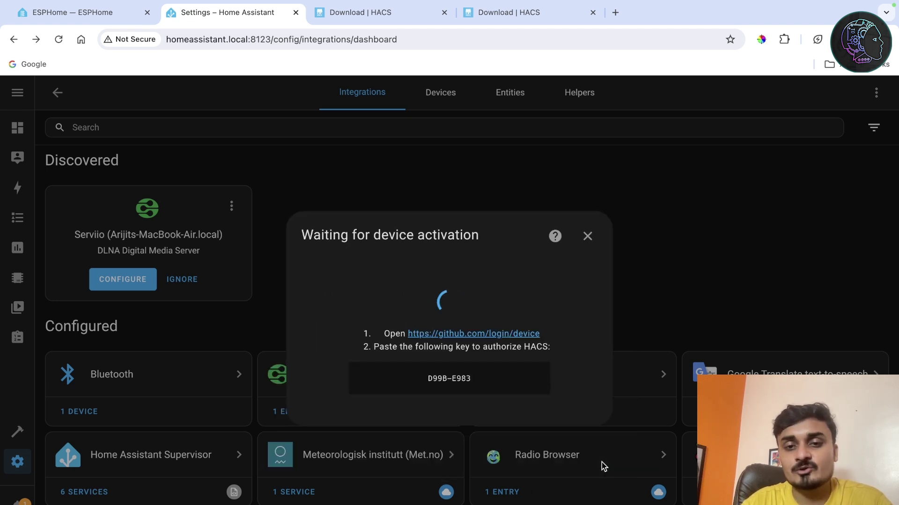
click(503, 336)
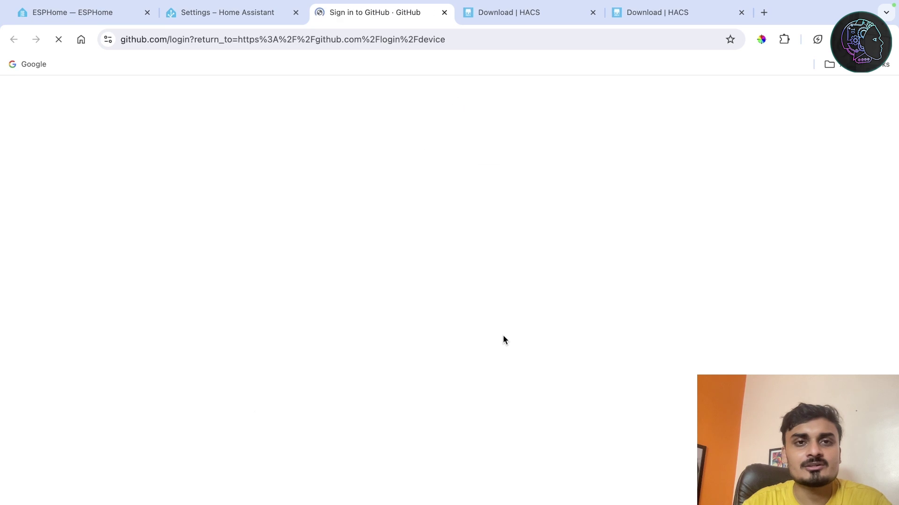
- Sign in to GitHub with the saved username, account password and emailed verification code
click(418, 212)
click(468, 240)
click(441, 260)
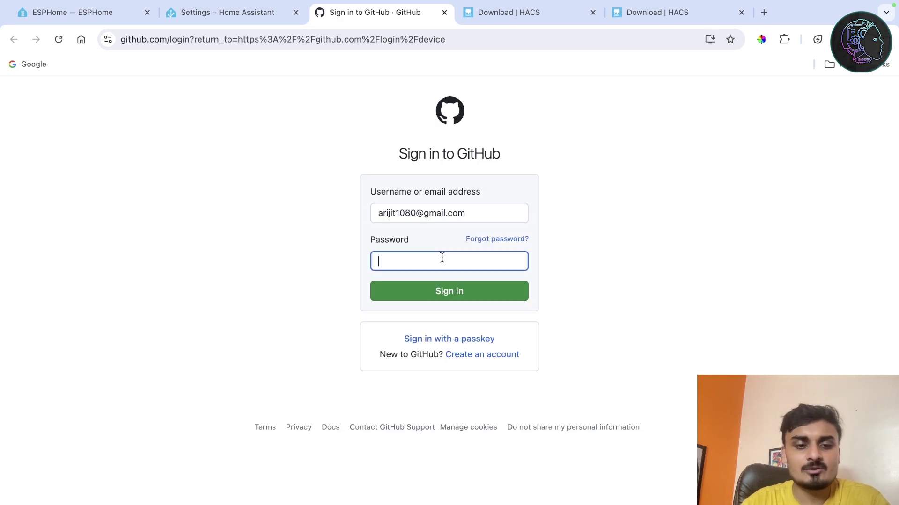
key(ctrl+v)
key(Return)
key(ctrl+v)
key(Return)
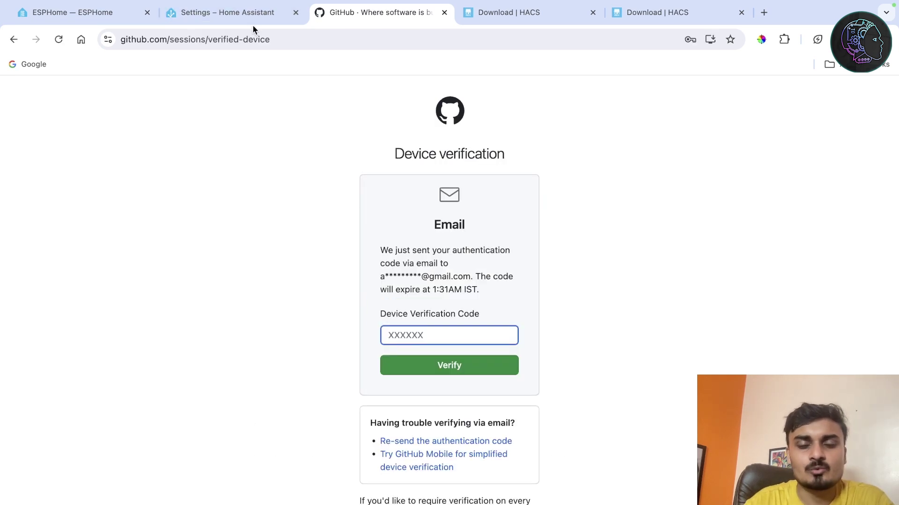
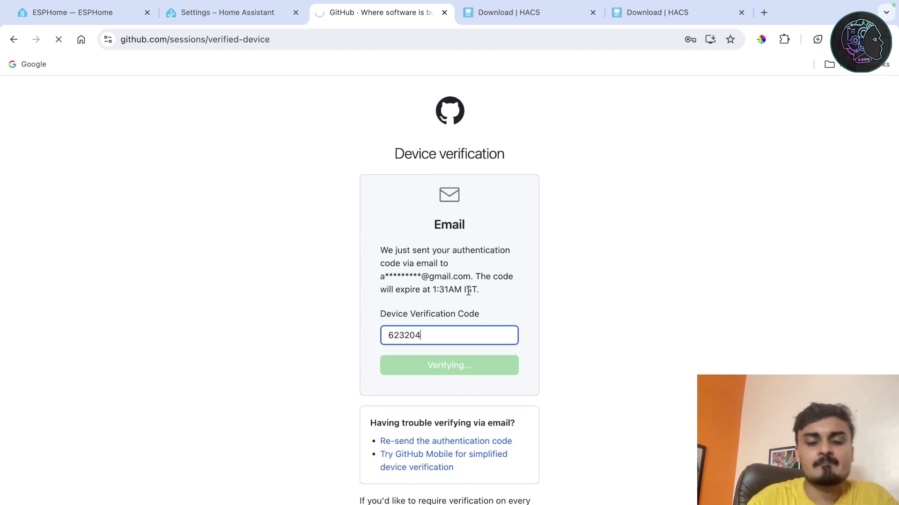
click(556, 281)
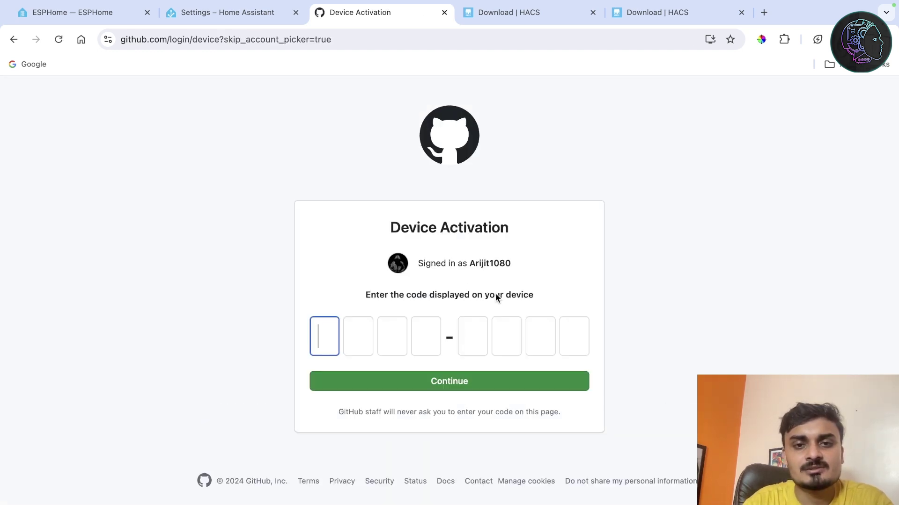
- Enter the HACS device key from Home Assistant into GitHub's activation boxes and authorize it
click(220, 6)
click(201, 82)
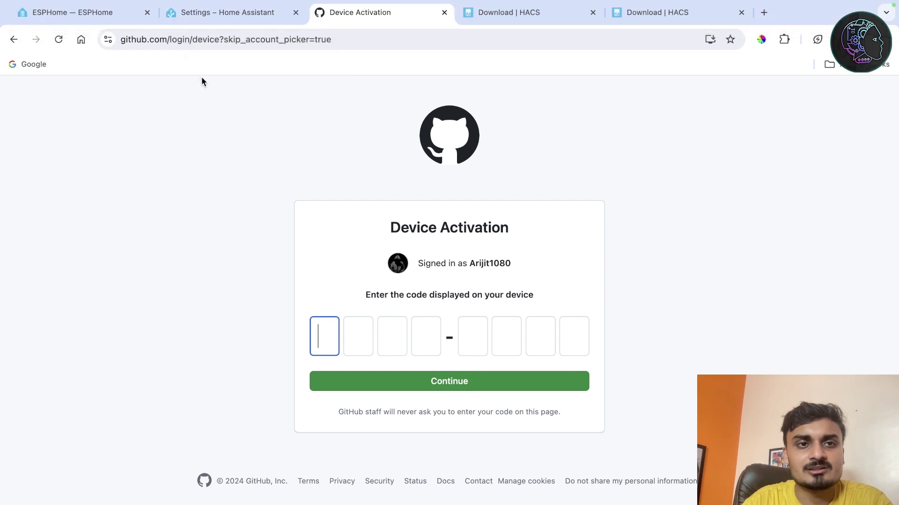
click(216, 12)
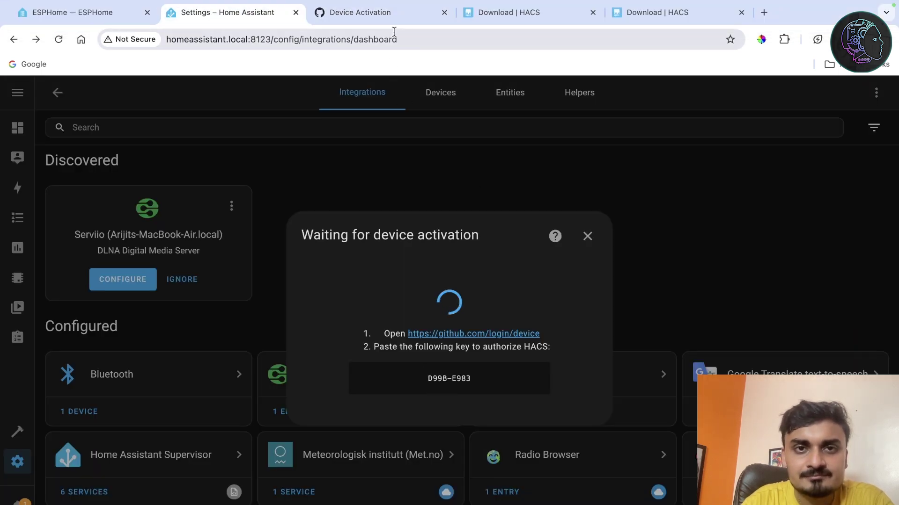
click(391, 13)
text(D99B)
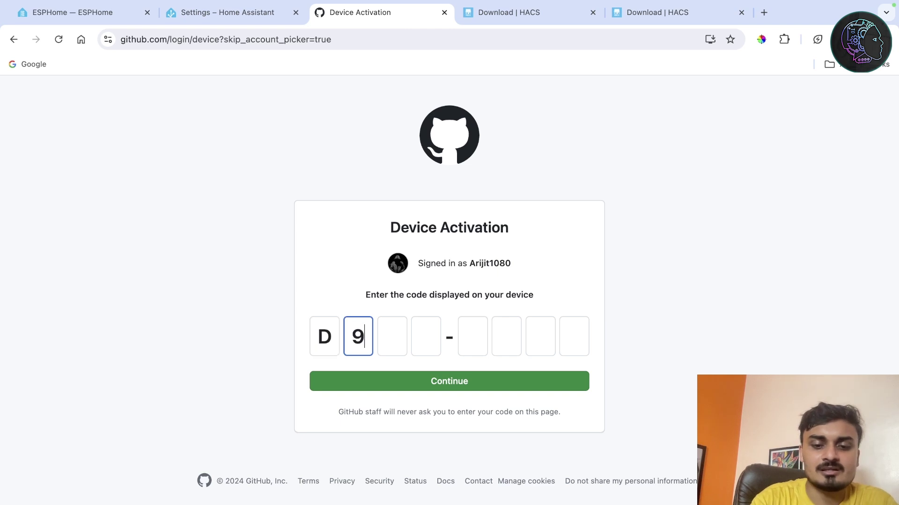
click(194, 13)
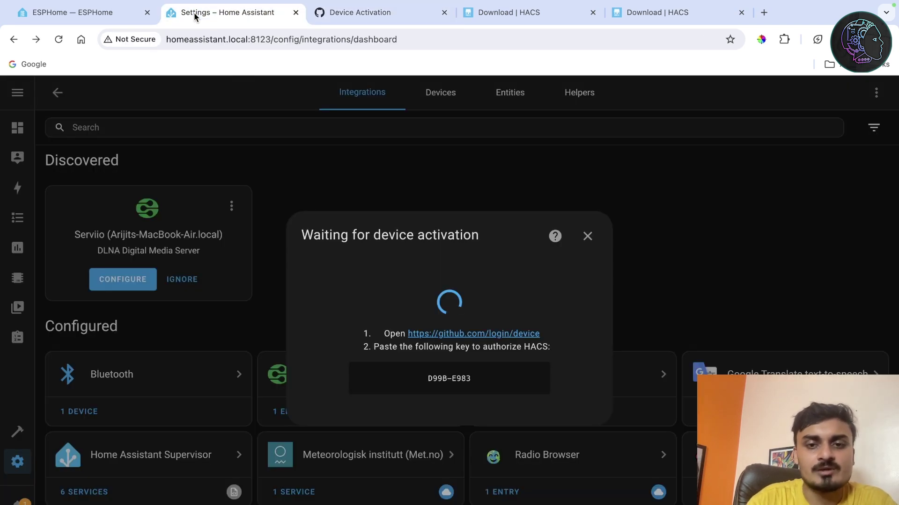
click(386, 21)
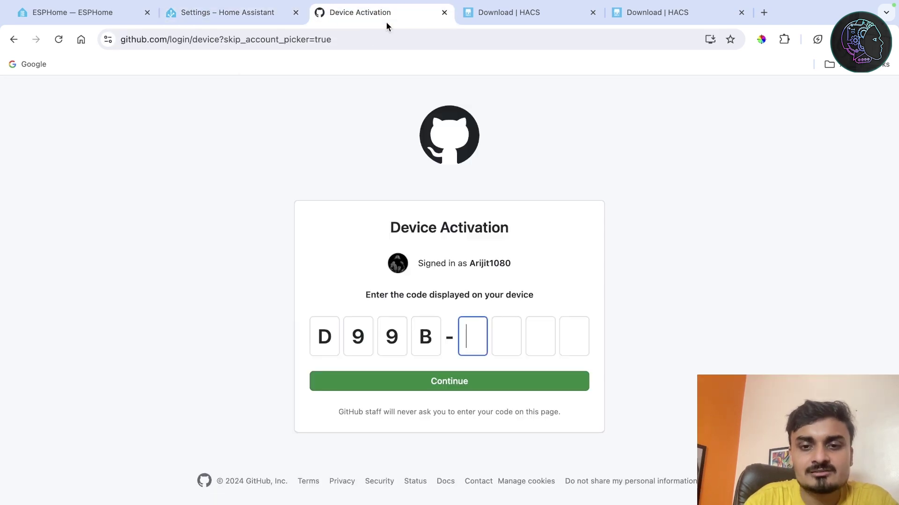
text(983)
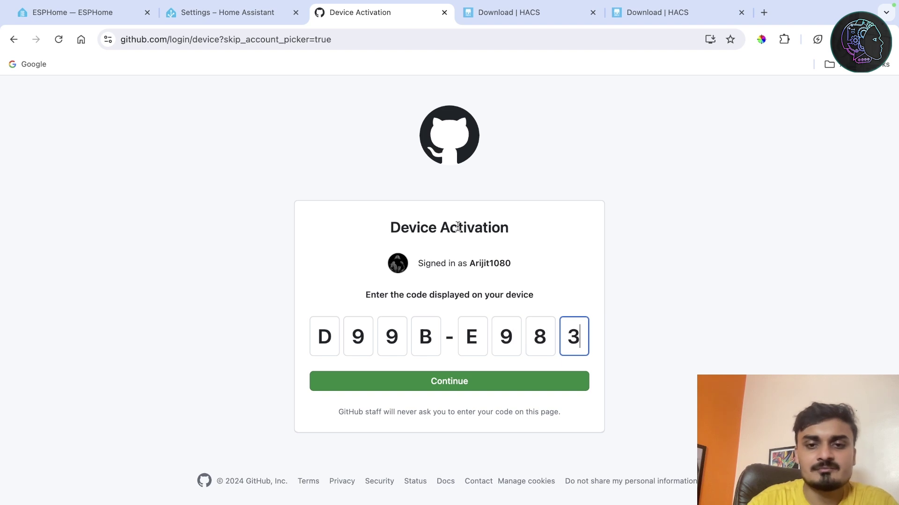
click(479, 382)
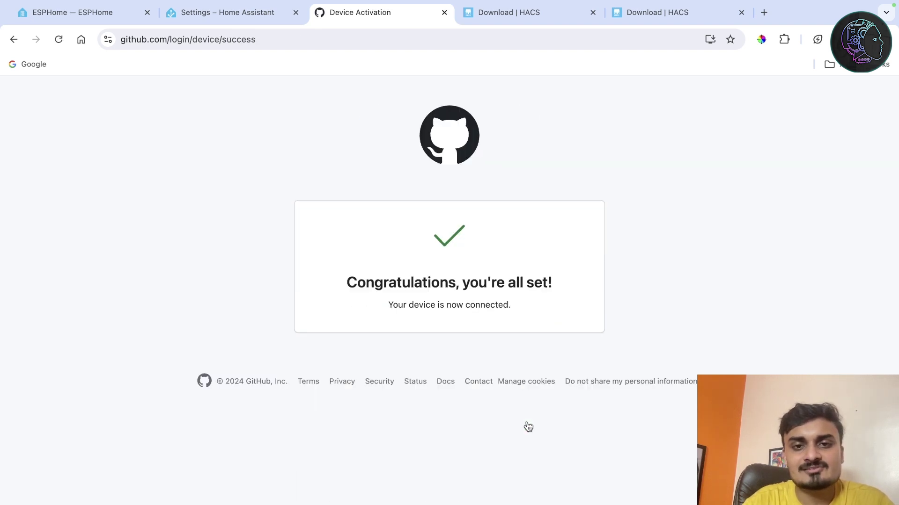
click(234, 14)
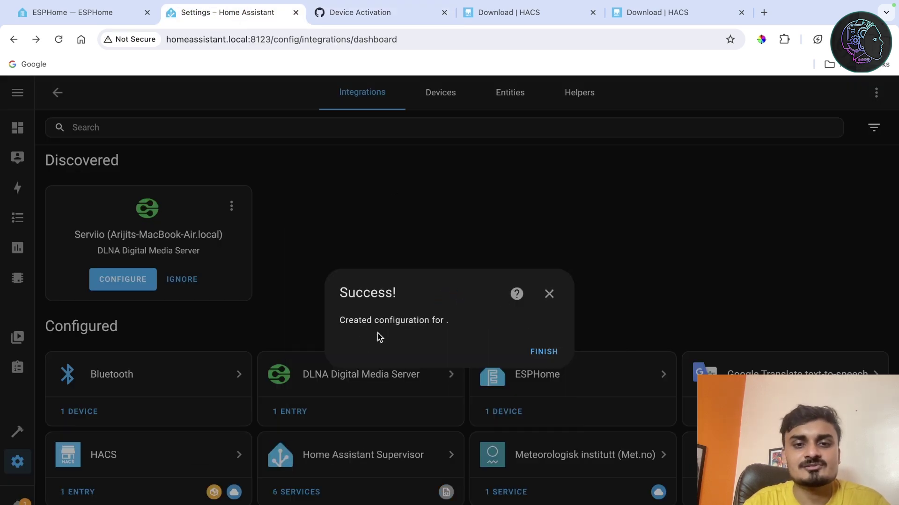
- Close the HACS setup Success dialog and open HACS from the sidebar
click(549, 294)
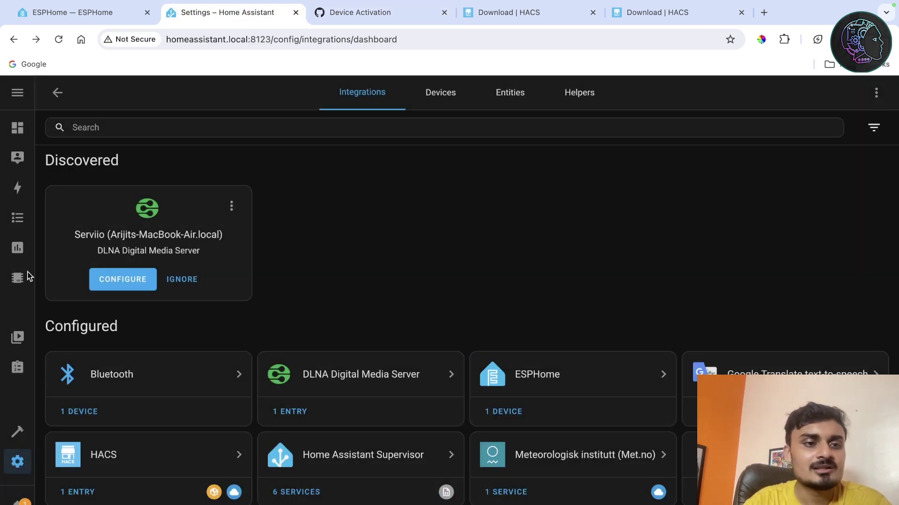
click(23, 306)
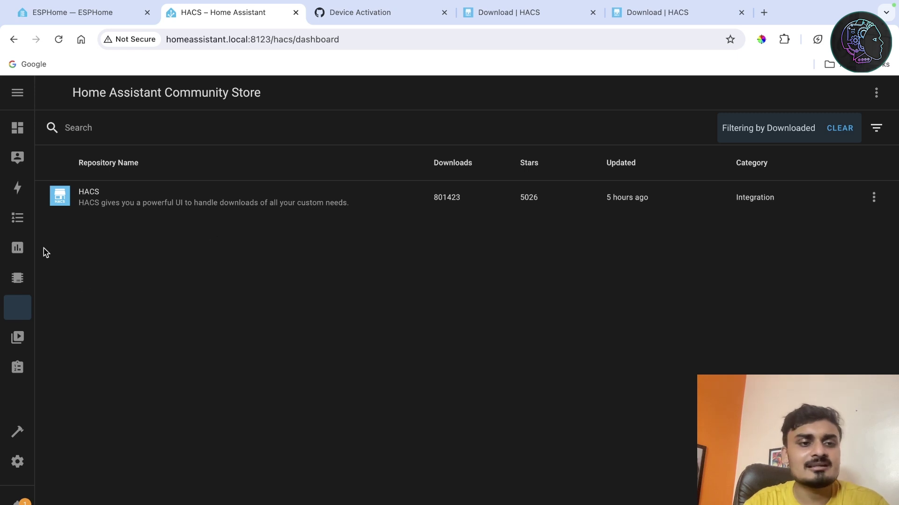
click(145, 130)
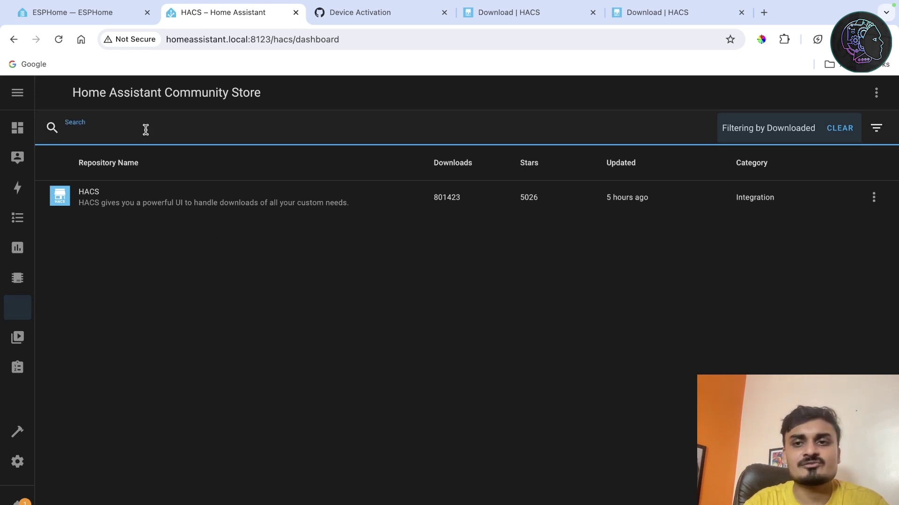
- Search the store for 'mush', review the Mushroom repository page, and go back
text(mush)
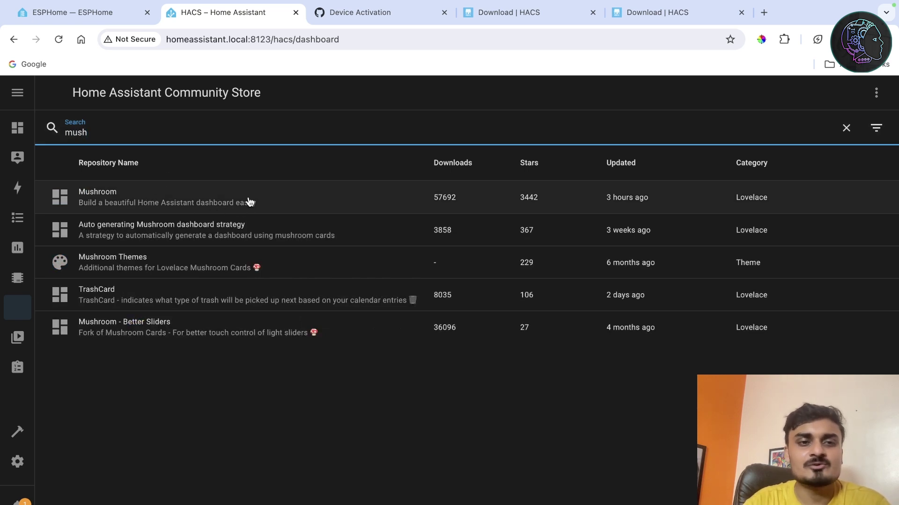
click(267, 201)
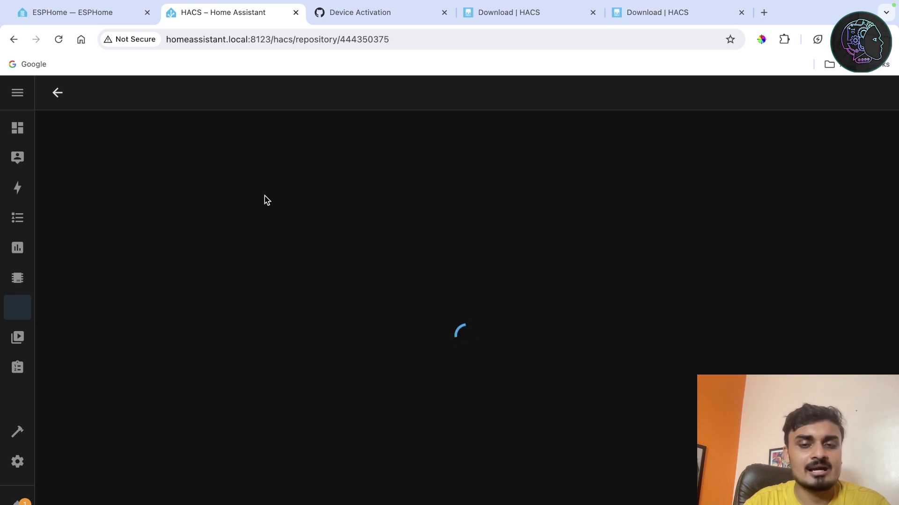
scroll(294, 179, down, 10)
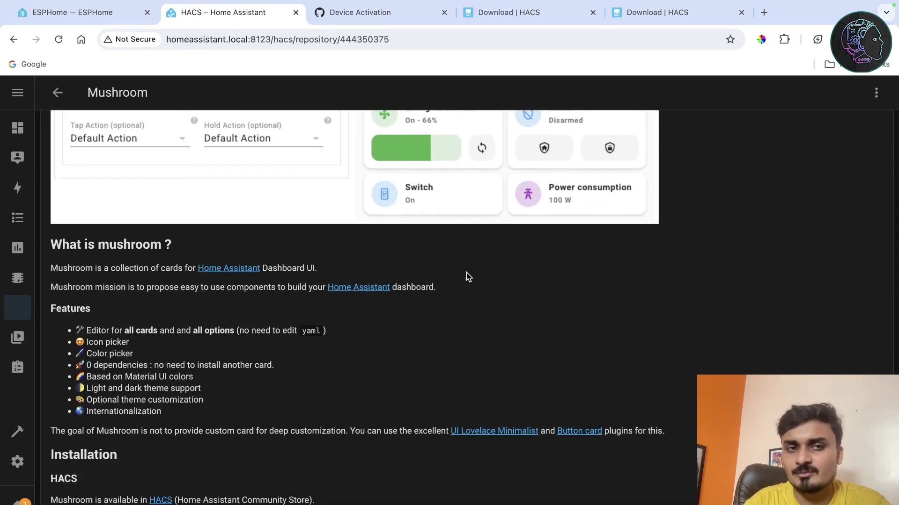
click(58, 93)
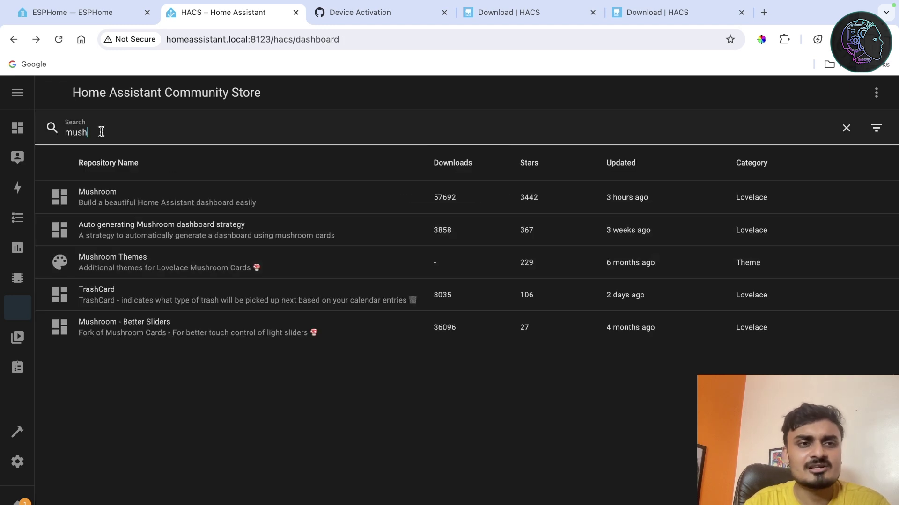
drag(102, 132, 14, 128)
- Replace the search text with 'card' to list all card repositories
text(card)
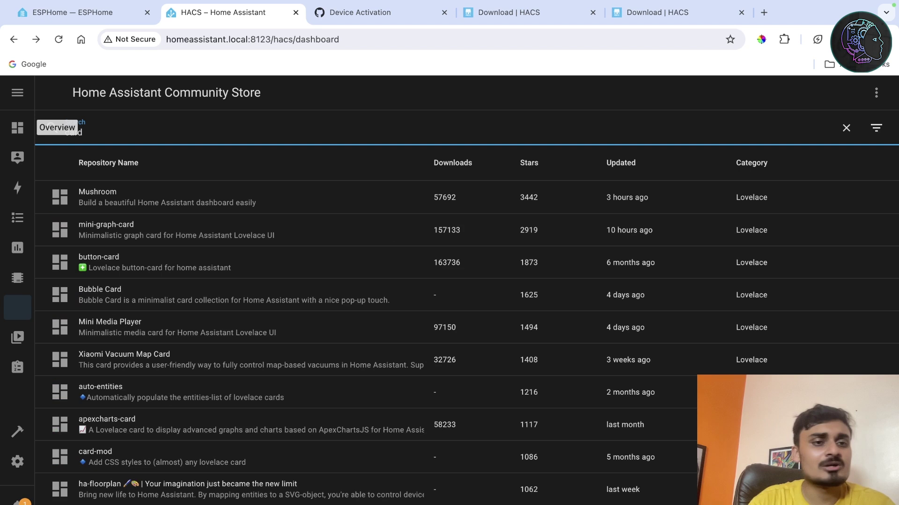